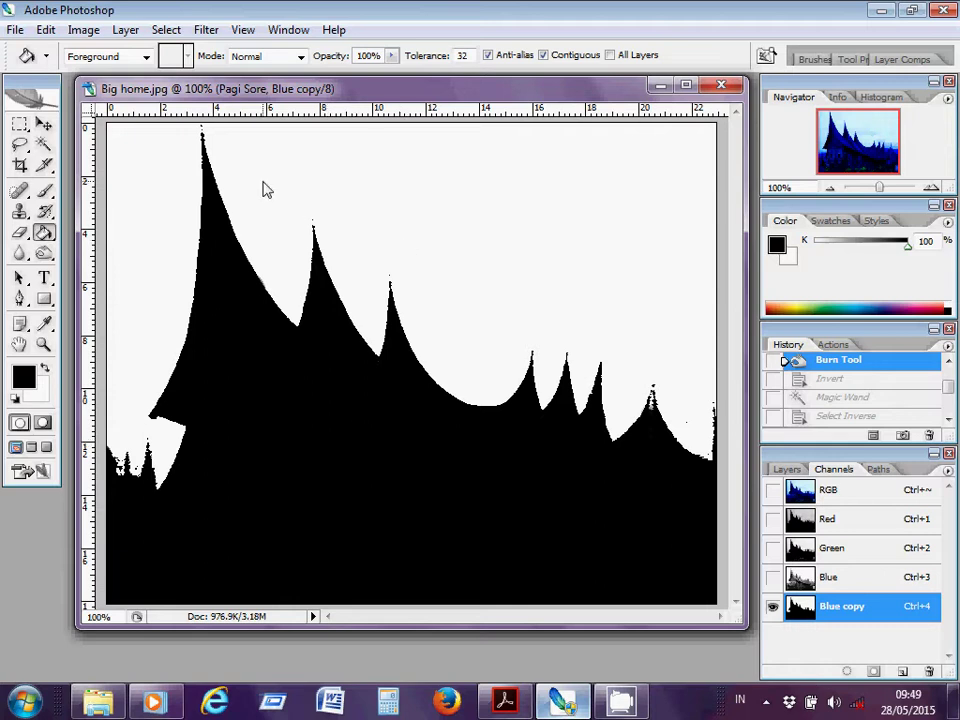
# - Invert the Blue copy channel so the house silhouette is white on a black background
pyautogui.click(86, 32)
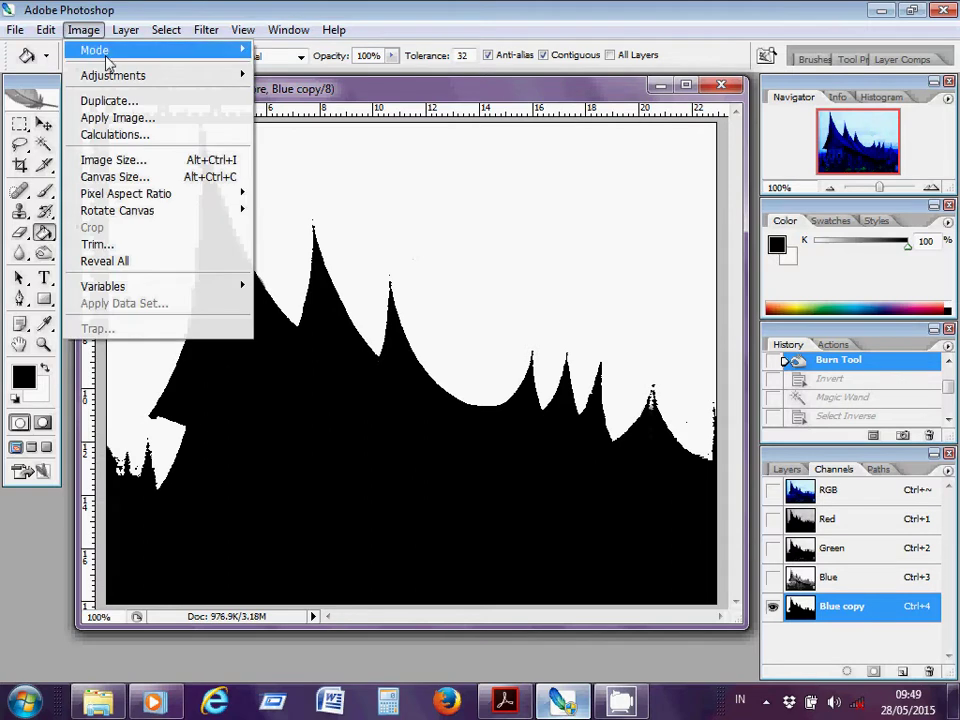
pyautogui.moveTo(122, 79)
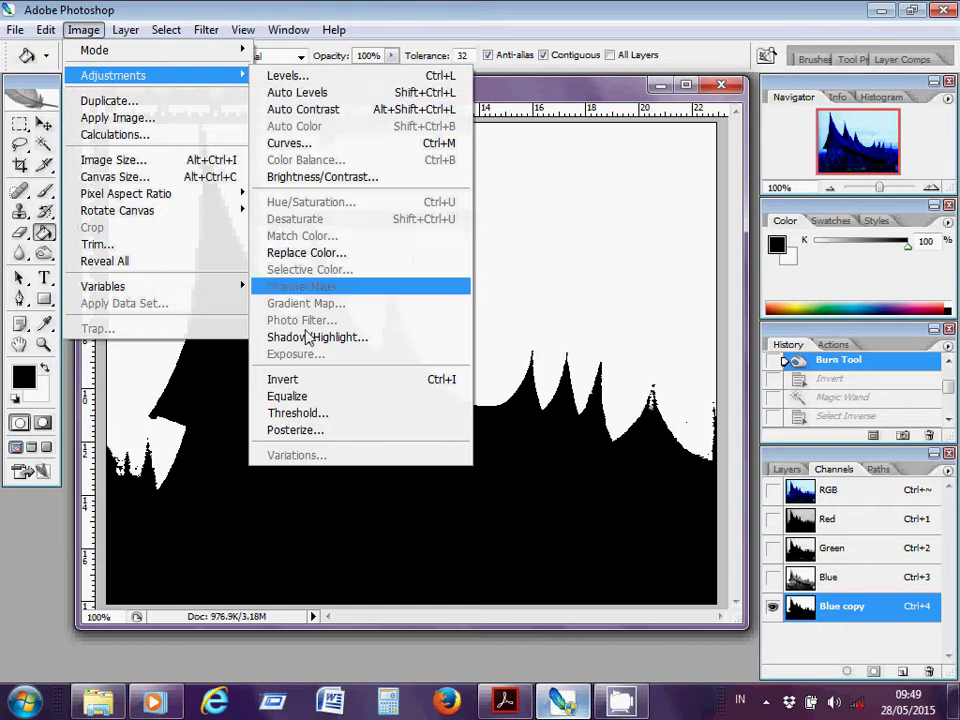
pyautogui.click(302, 384)
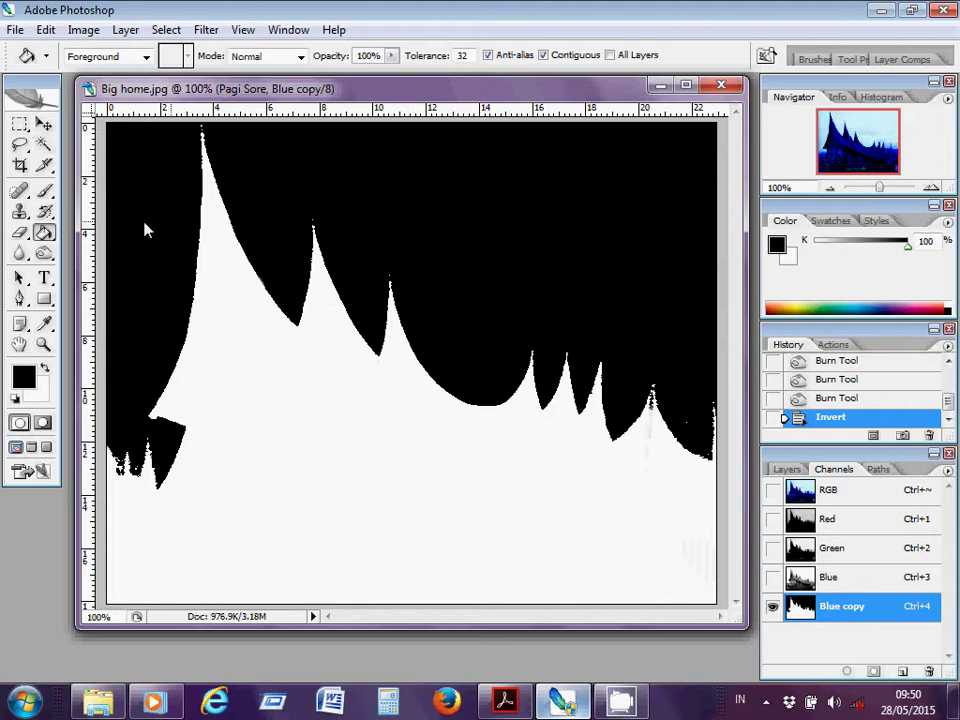
# - Select the white house silhouette with the Magic Wand at tolerance 10, then invert the selection to the black sky area
pyautogui.click(44, 146)
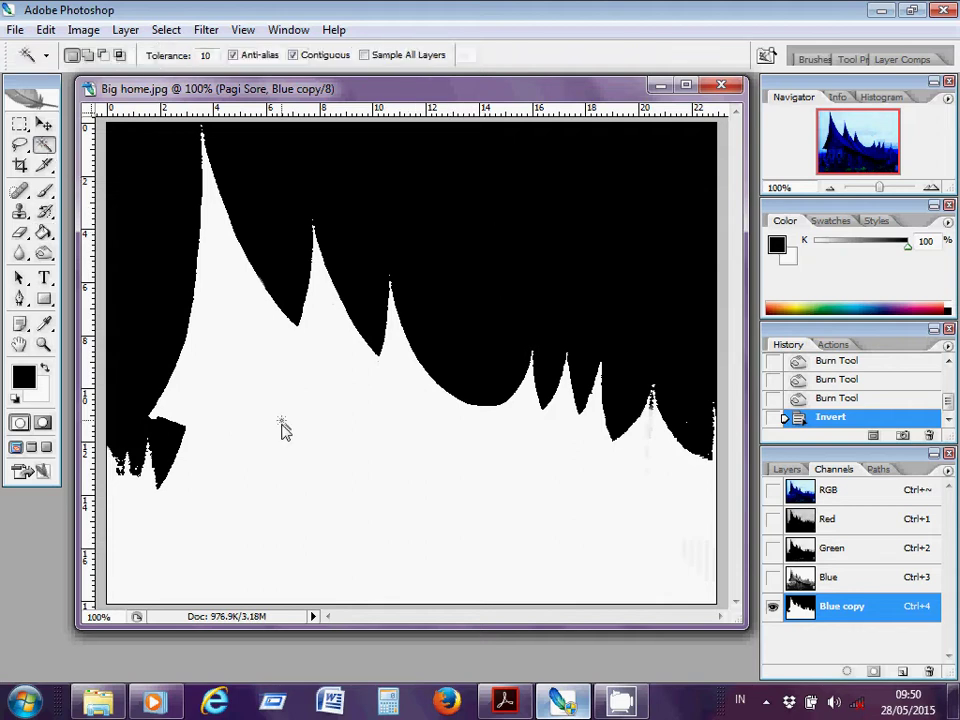
pyautogui.click(330, 465)
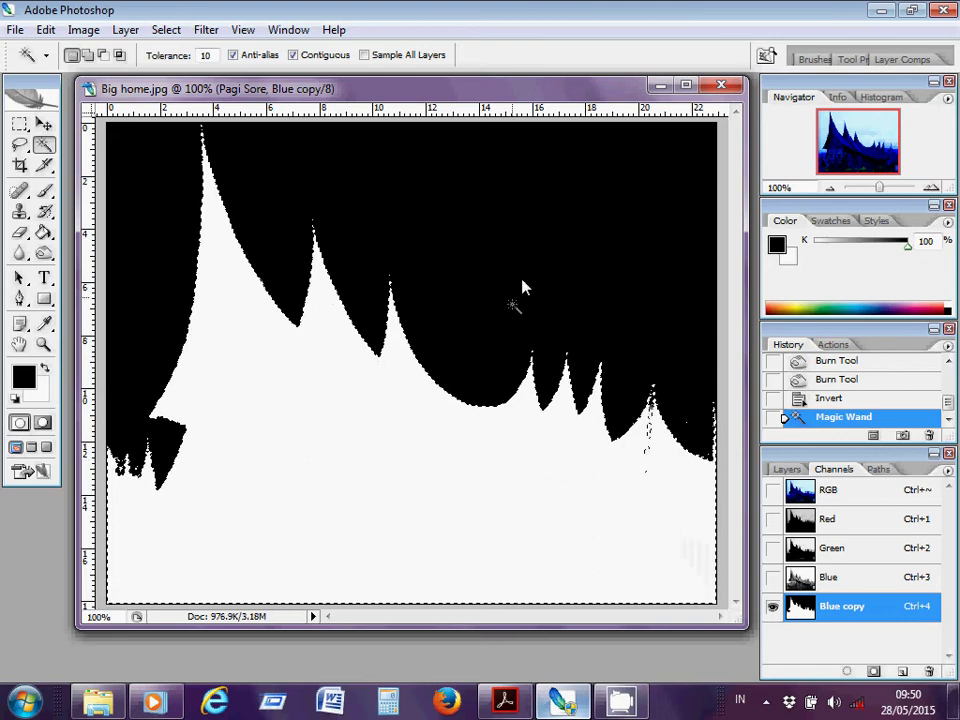
pyautogui.click(163, 31)
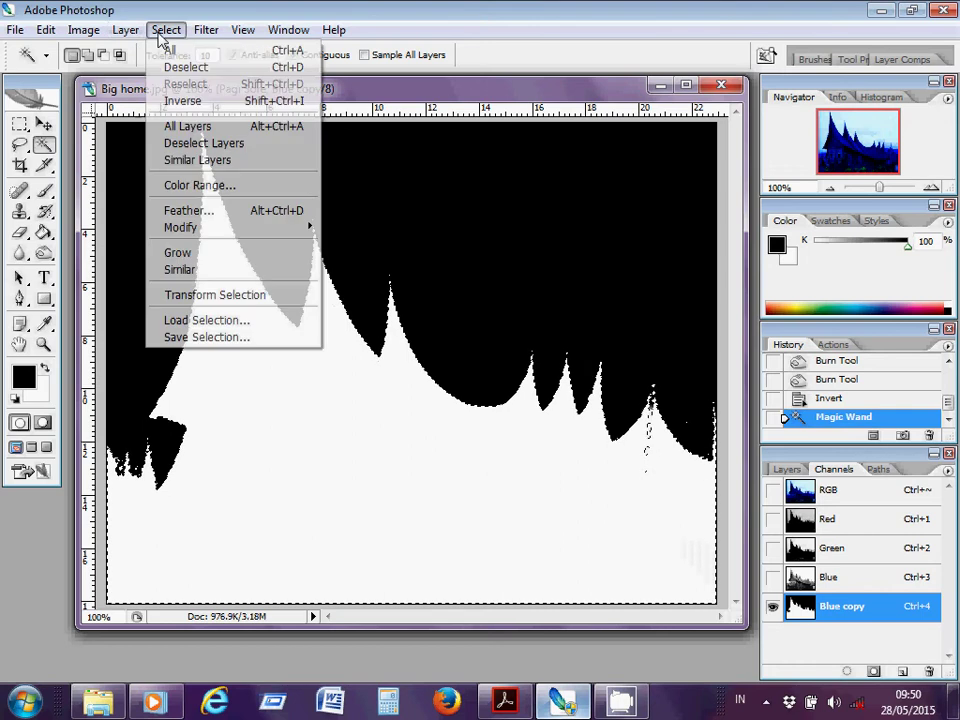
pyautogui.click(207, 104)
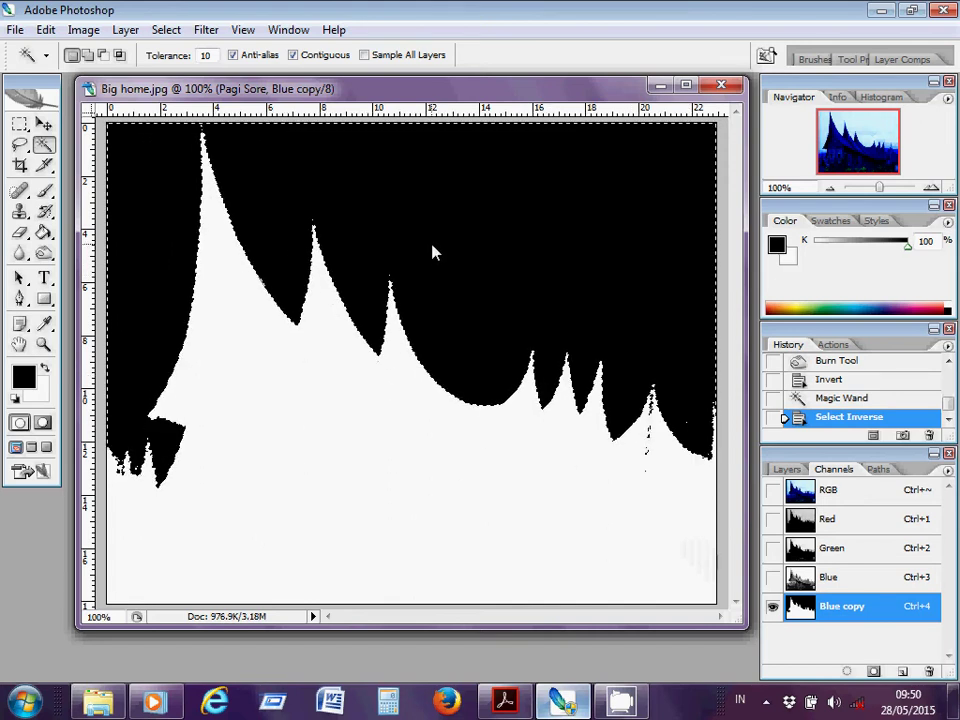
# - Fill the selected sky area repeatedly with black (000000) using the Paint Bucket, including around the rear roof spire
pyautogui.click(45, 235)
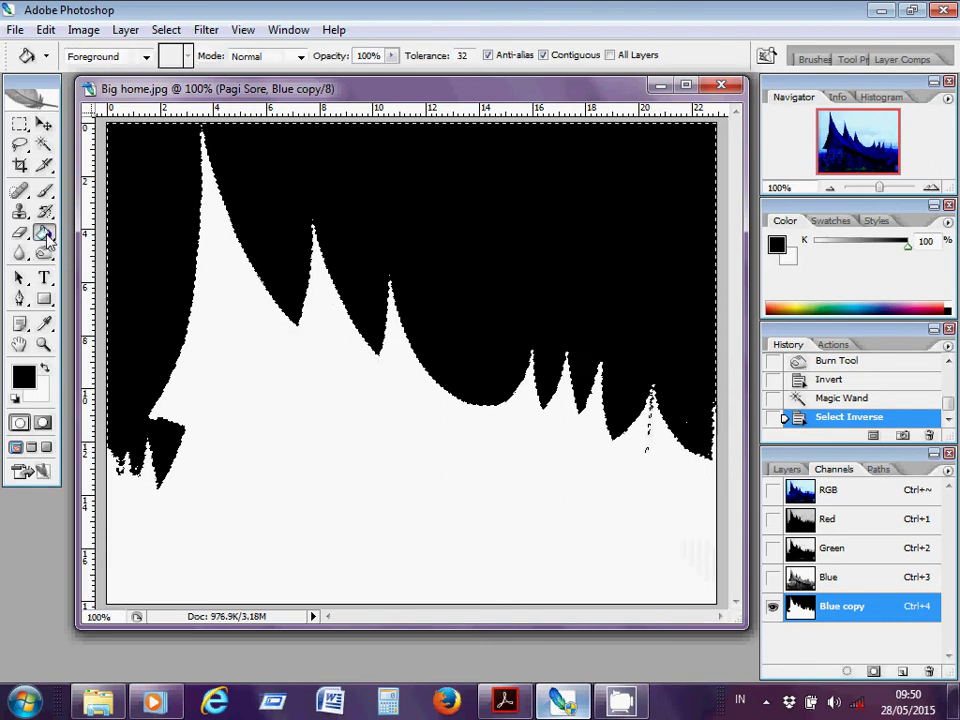
pyautogui.click(45, 235)
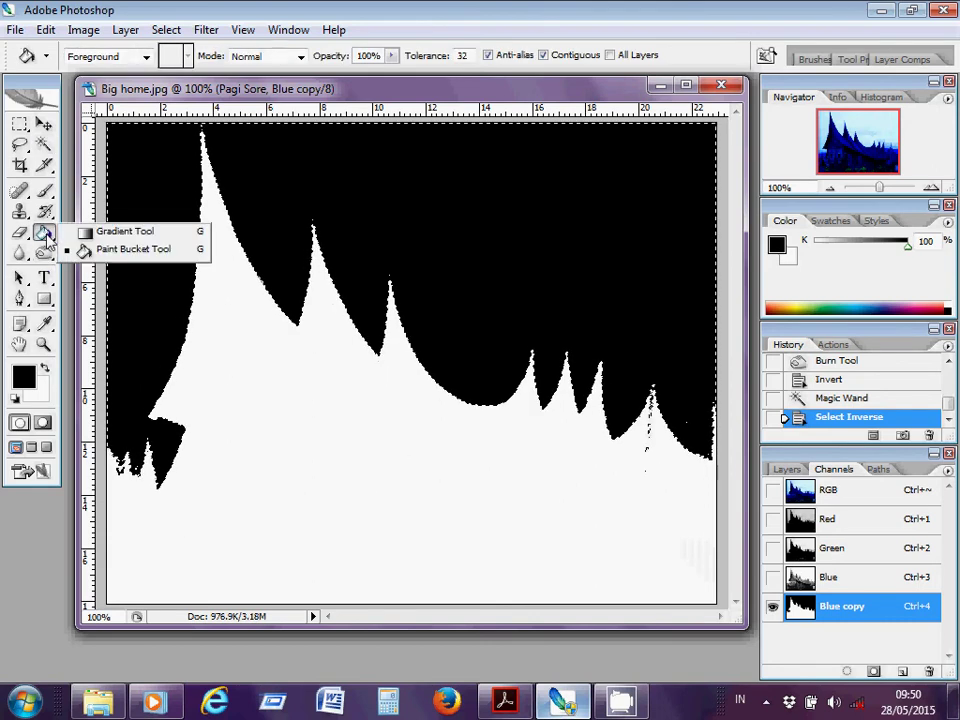
pyautogui.click(105, 256)
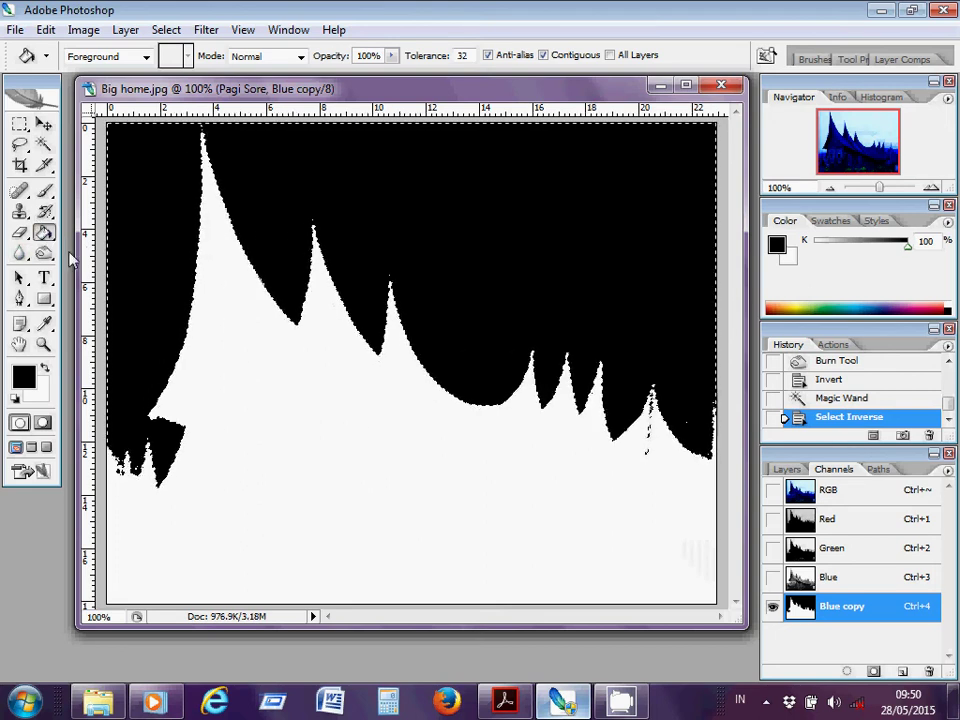
pyautogui.click(24, 377)
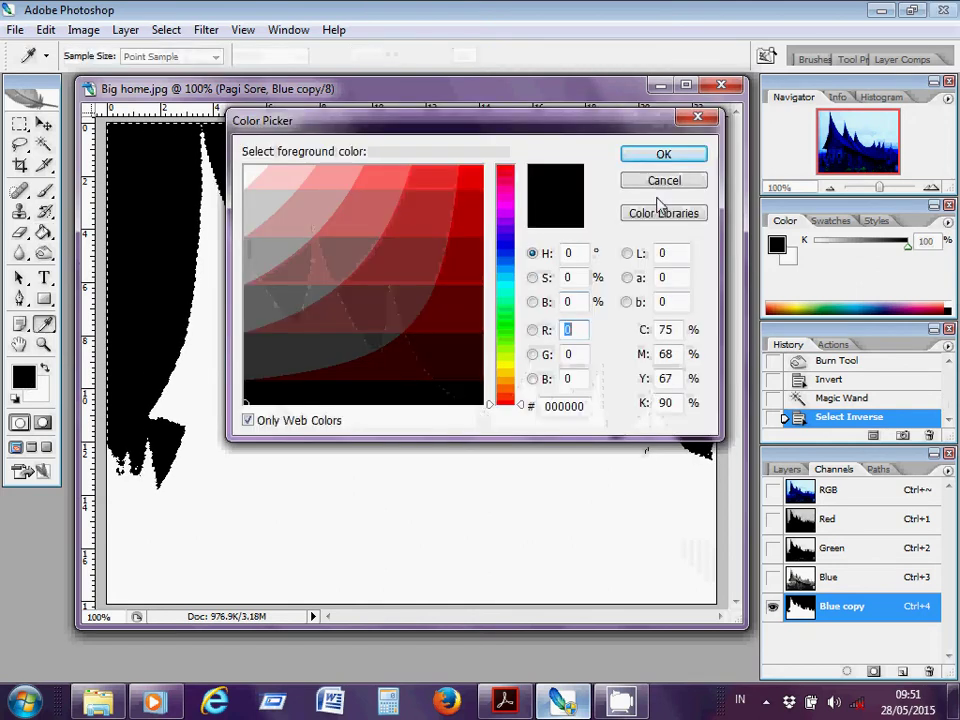
pyautogui.click(663, 154)
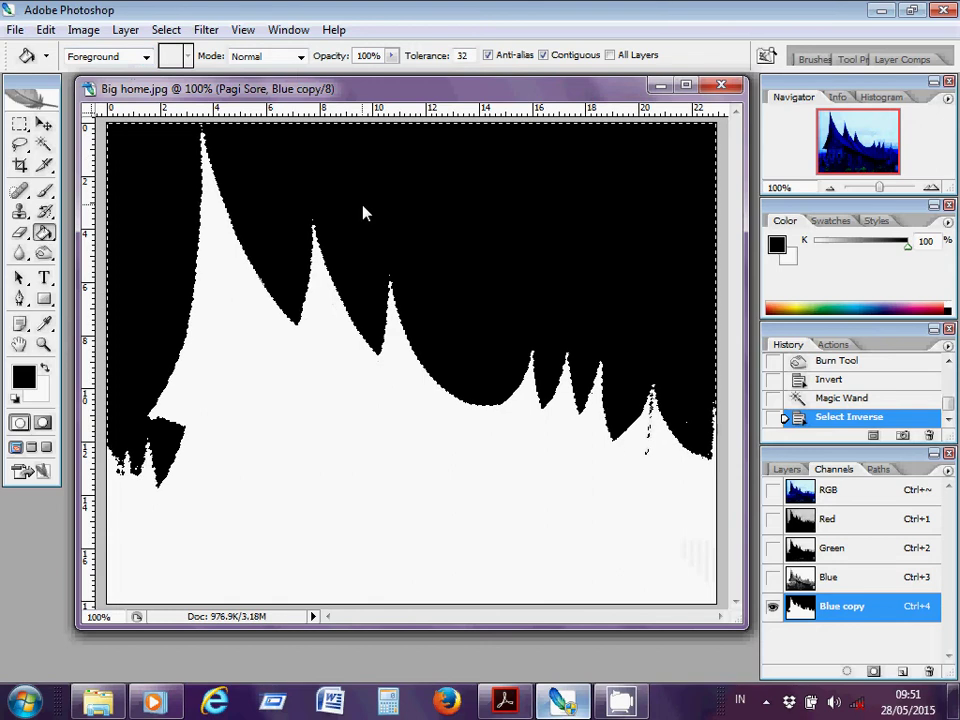
pyautogui.click(480, 240)
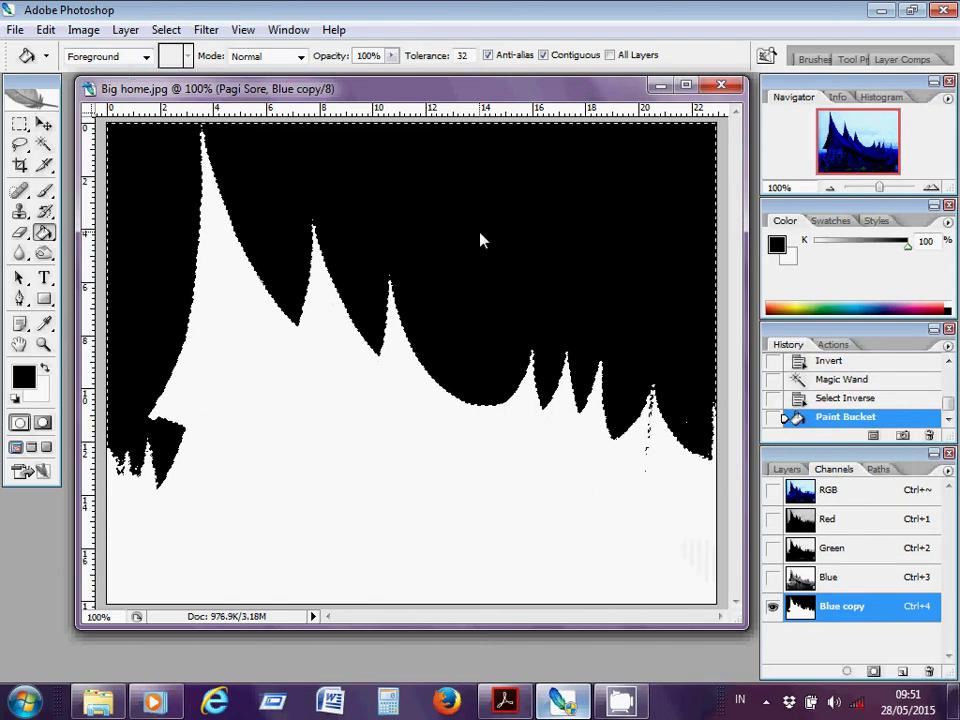
pyautogui.click(480, 240)
pyautogui.click(480, 240)
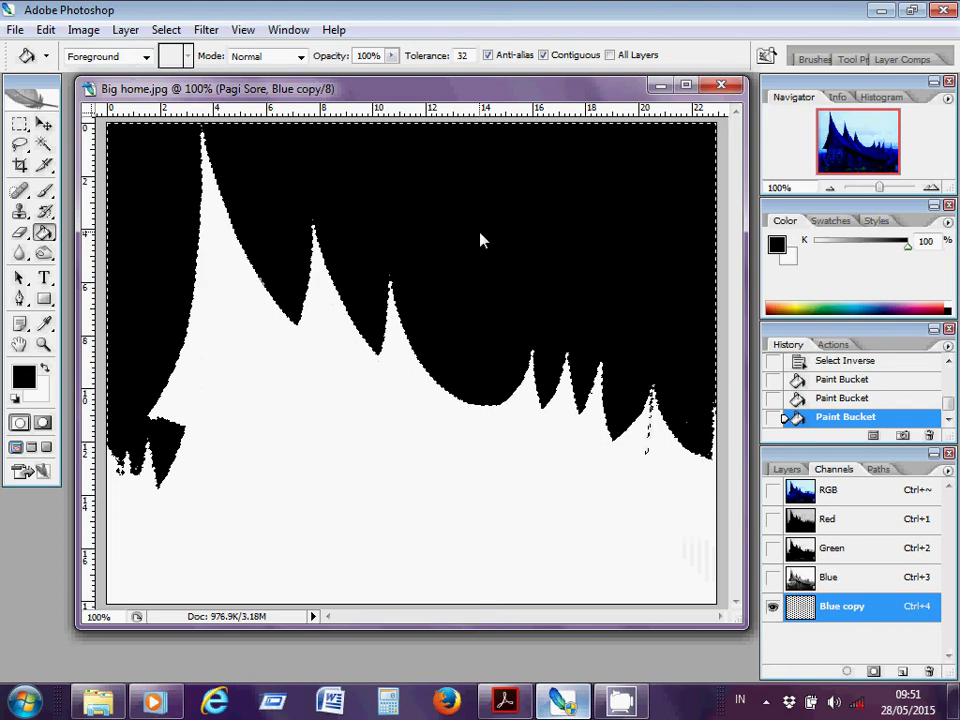
pyautogui.click(687, 379)
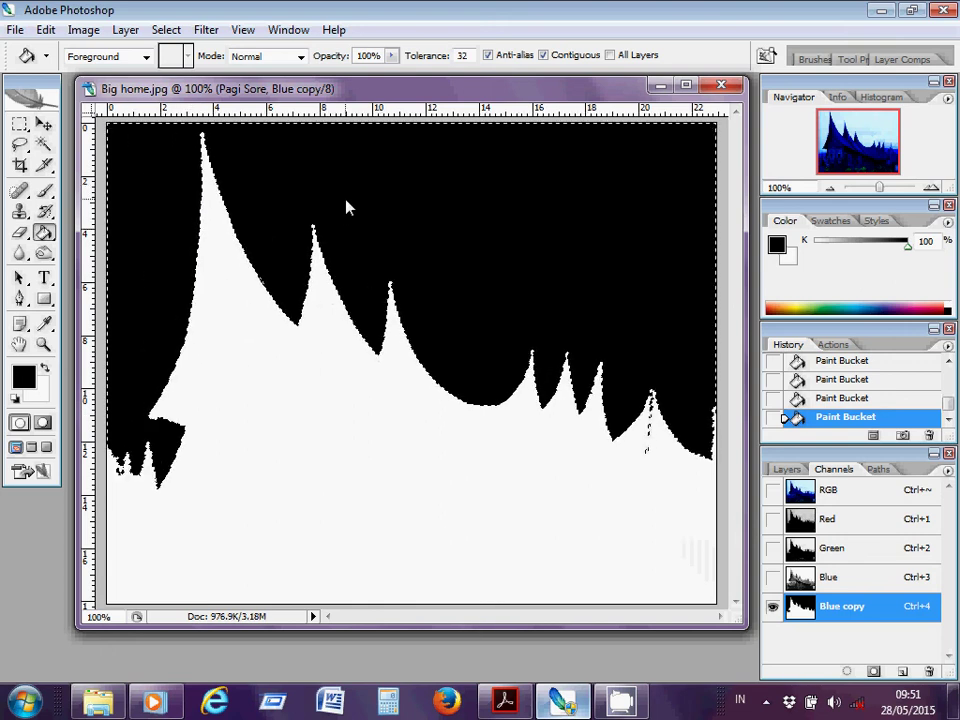
# - Deselect the sky area and load the Blue copy channel as a selection
pyautogui.click(163, 29)
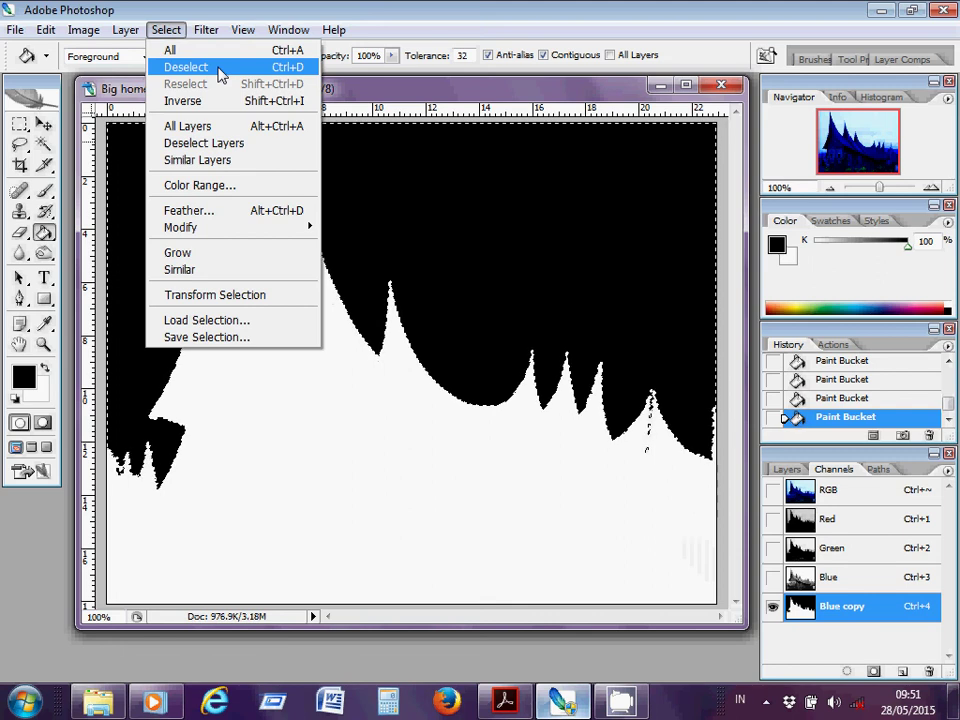
pyautogui.click(220, 72)
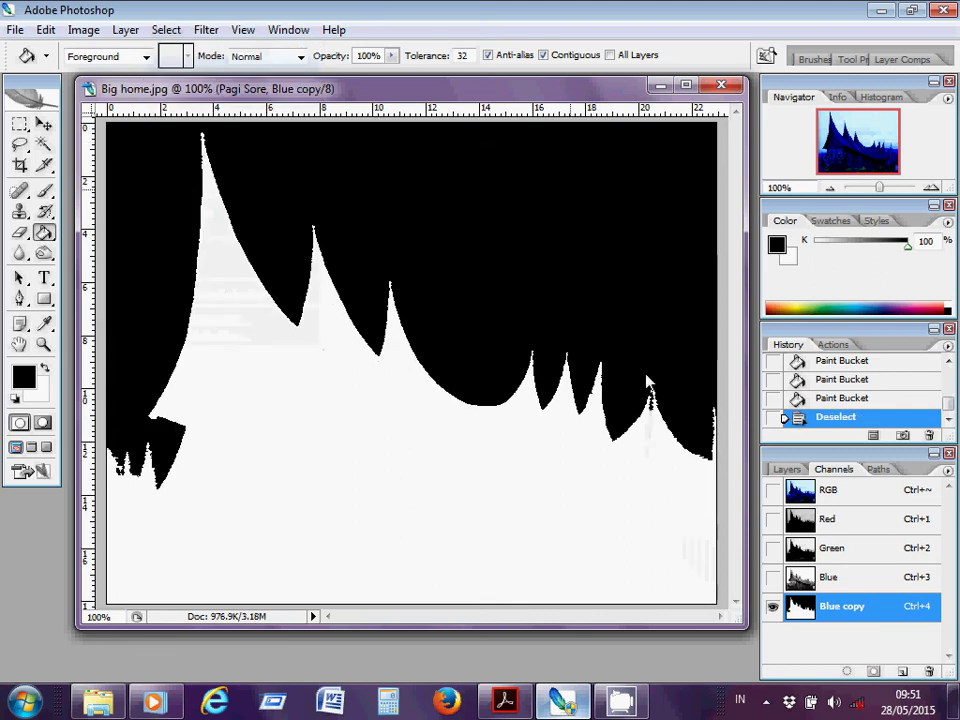
pyautogui.click(848, 674)
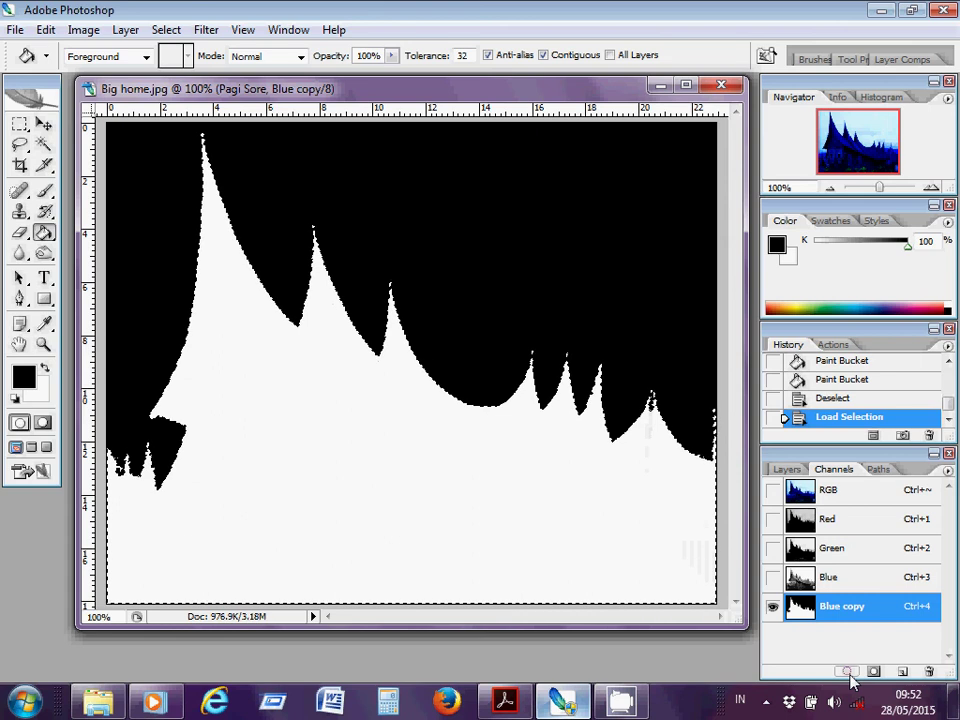
# - Compare the Malam, Pagi Sore and Siang layers by switching their visibility, ending with only Malam shown
pyautogui.click(786, 470)
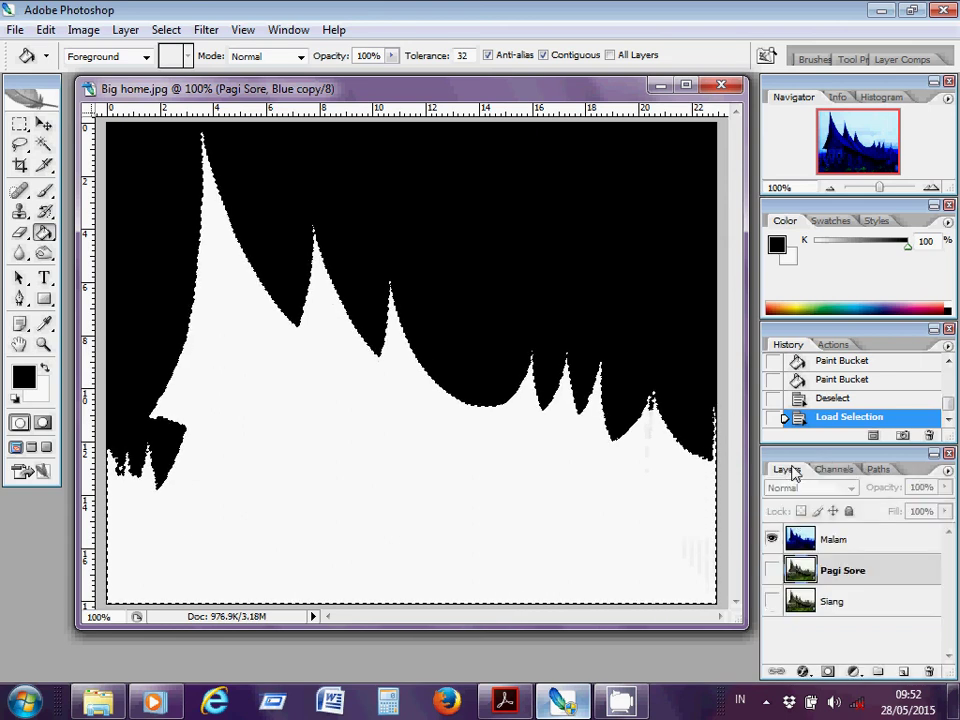
pyautogui.click(771, 570)
pyautogui.click(771, 601)
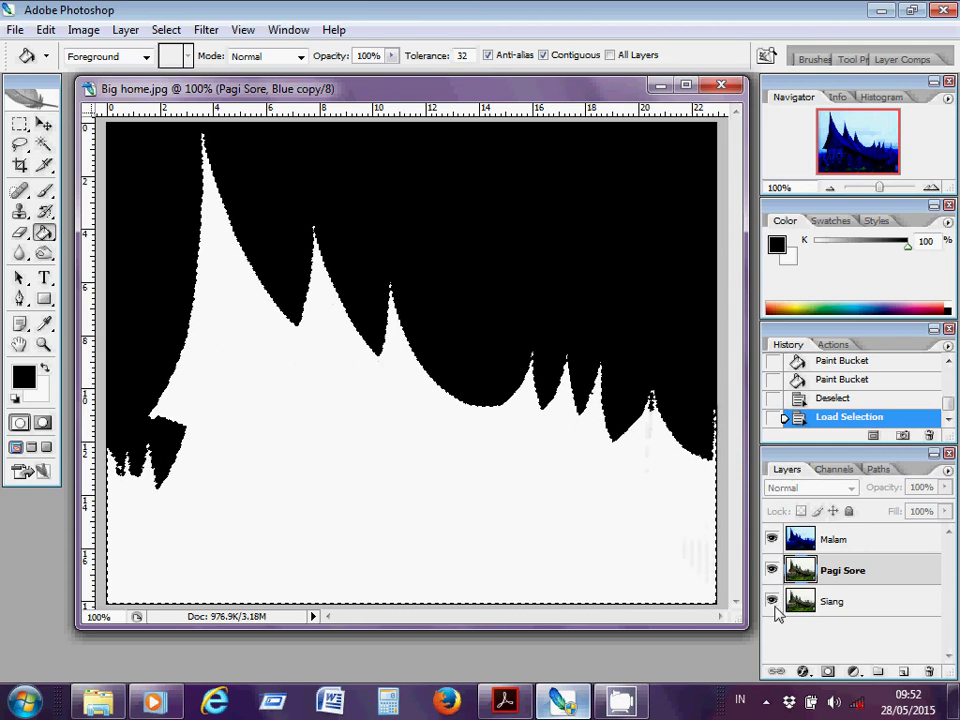
pyautogui.click(771, 539)
pyautogui.click(773, 570)
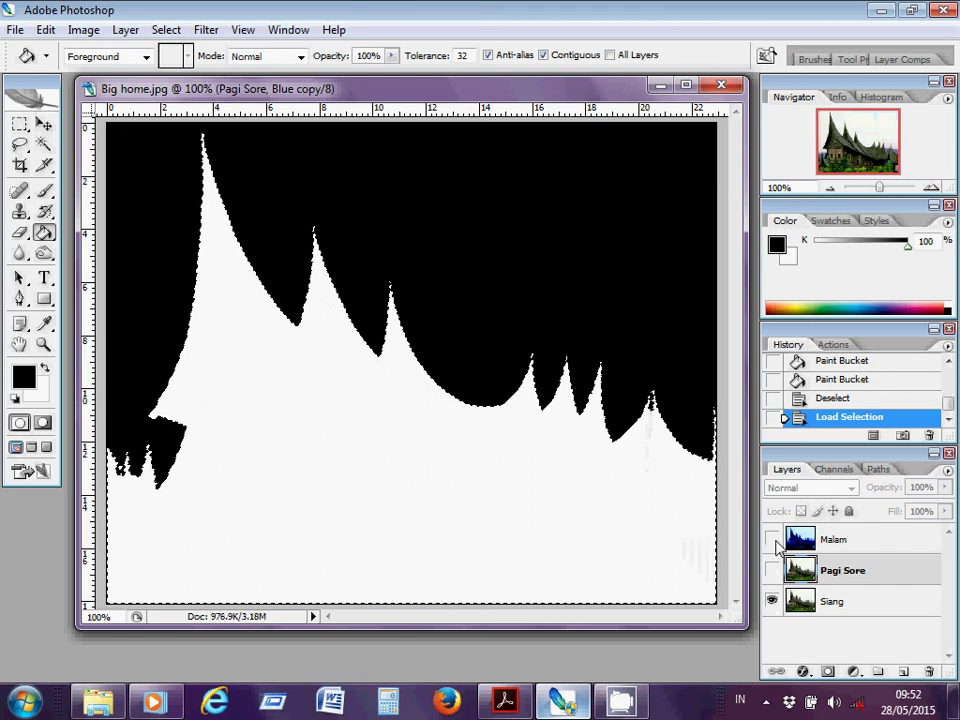
pyautogui.click(771, 601)
pyautogui.click(771, 570)
pyautogui.click(771, 539)
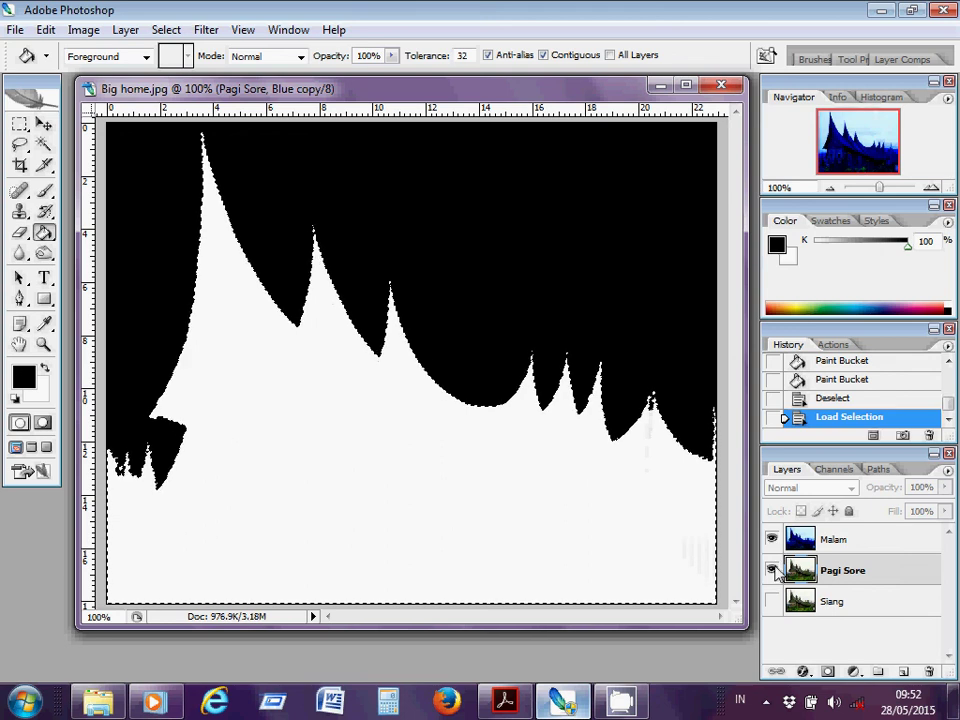
pyautogui.click(771, 570)
# - Add a layer mask to the Malam layer from the loaded house selection, hiding its sky
pyautogui.click(830, 540)
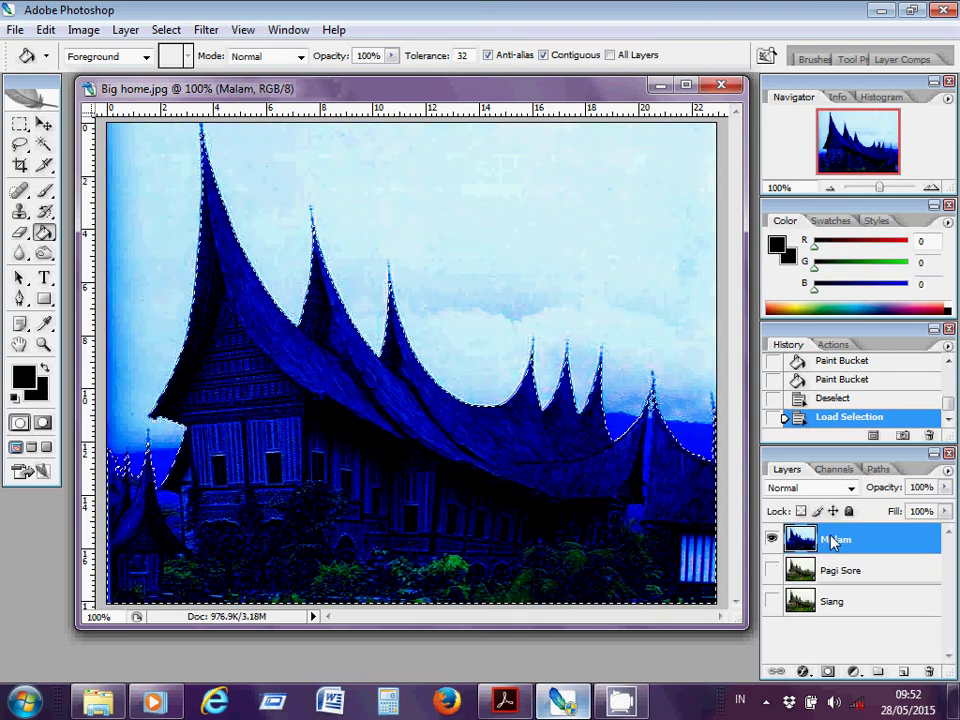
pyautogui.click(828, 672)
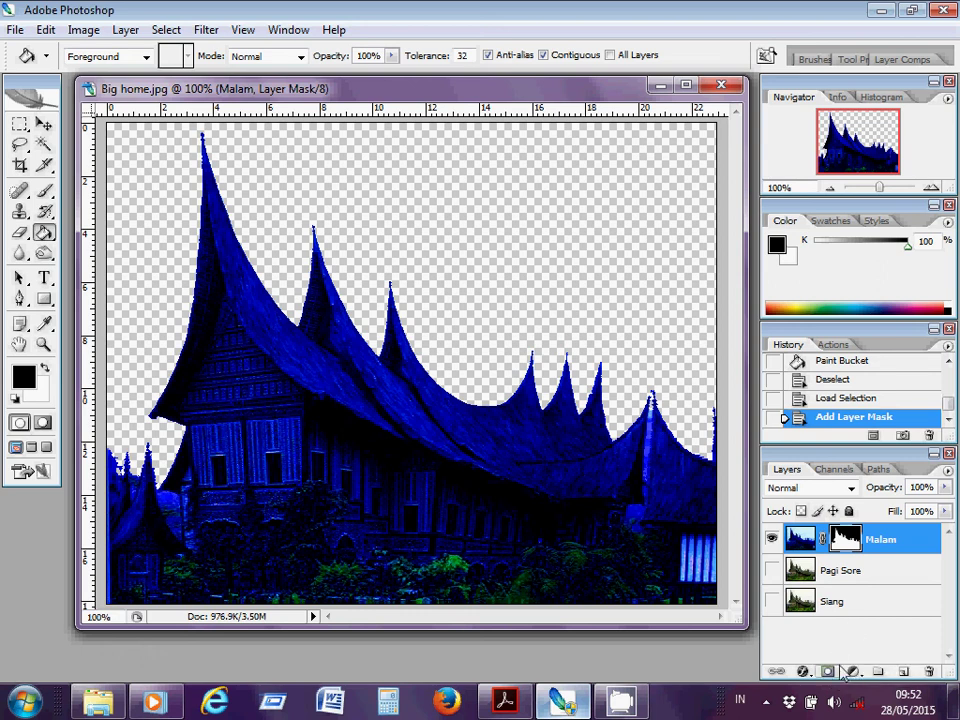
pyautogui.click(764, 701)
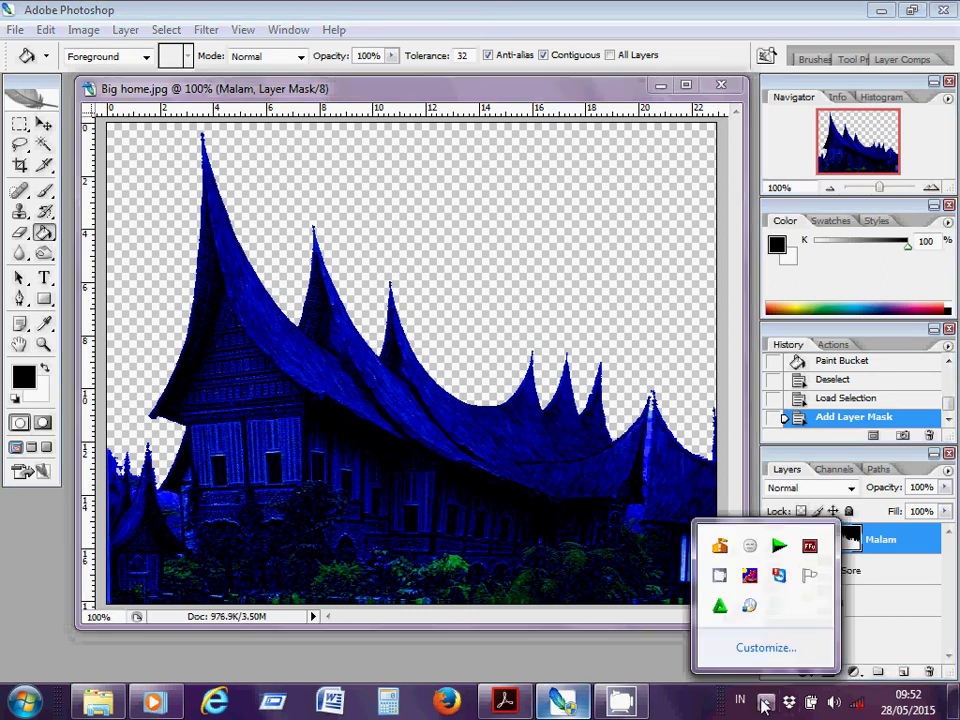
pyautogui.click(719, 575)
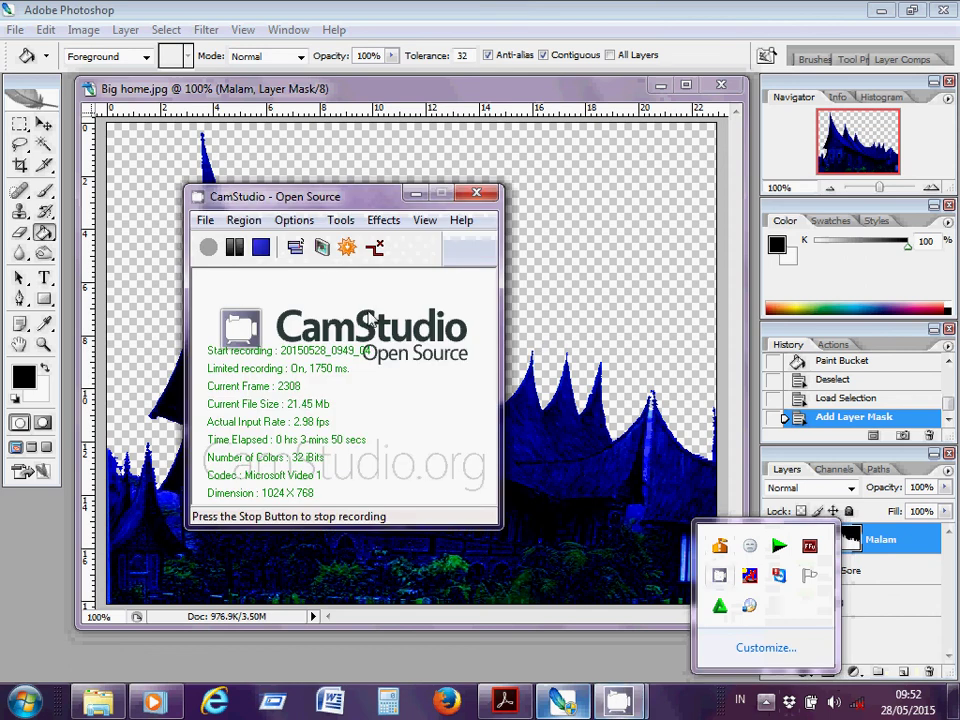